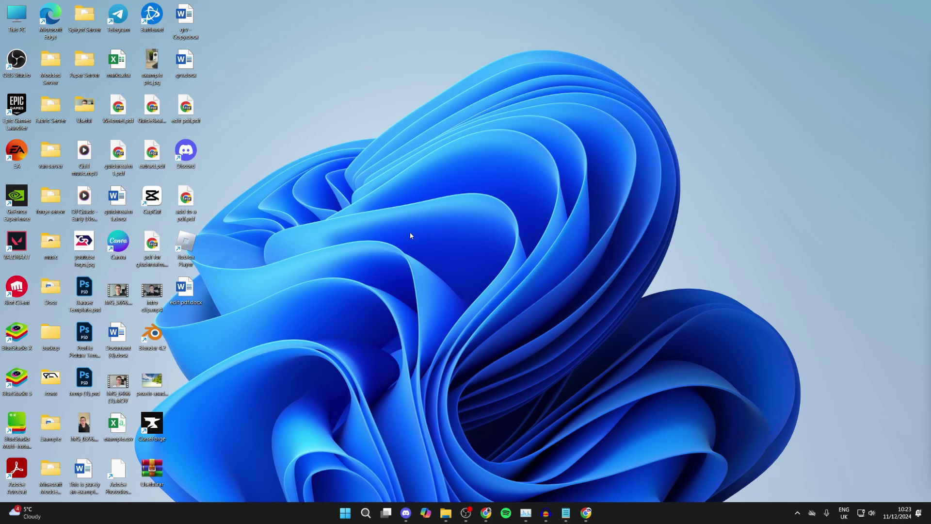
Step: Navigate from Start through Settings > Accounts to the Email & accounts page
left_click(345, 513)
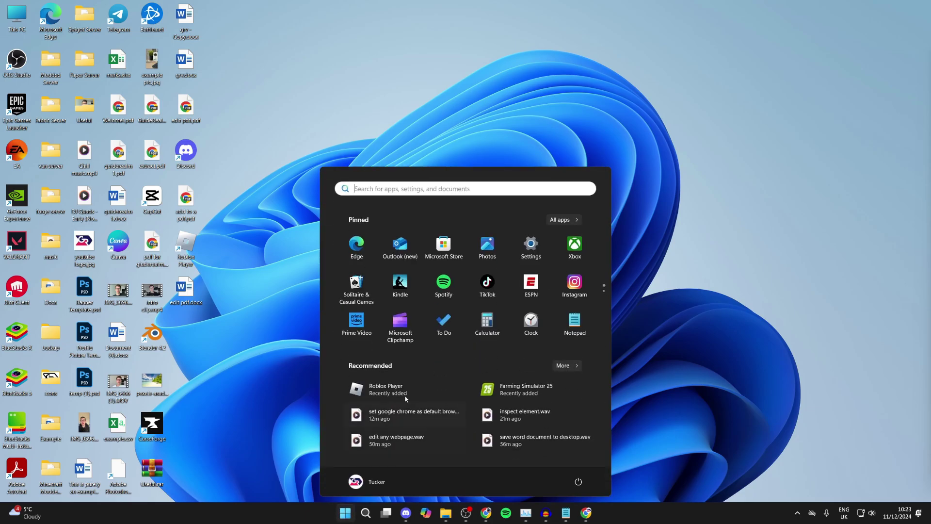
left_click(530, 246)
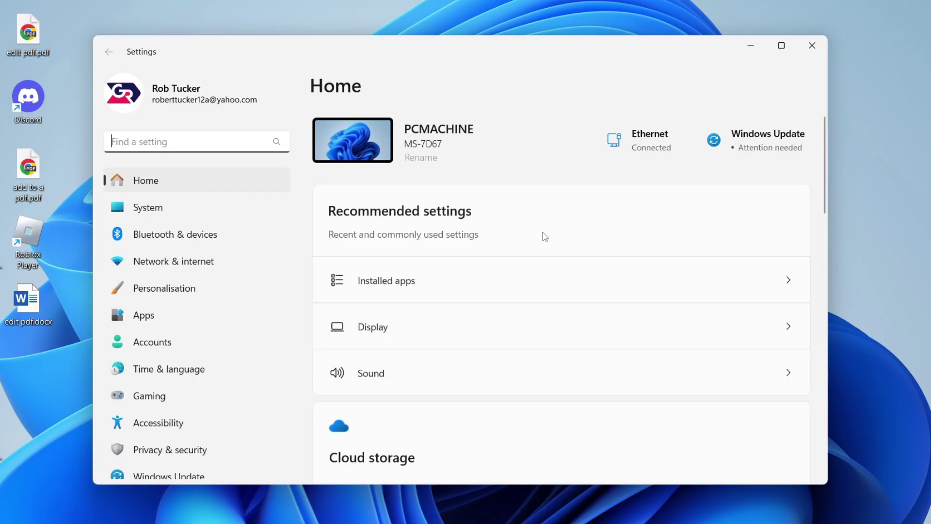
left_click(144, 347)
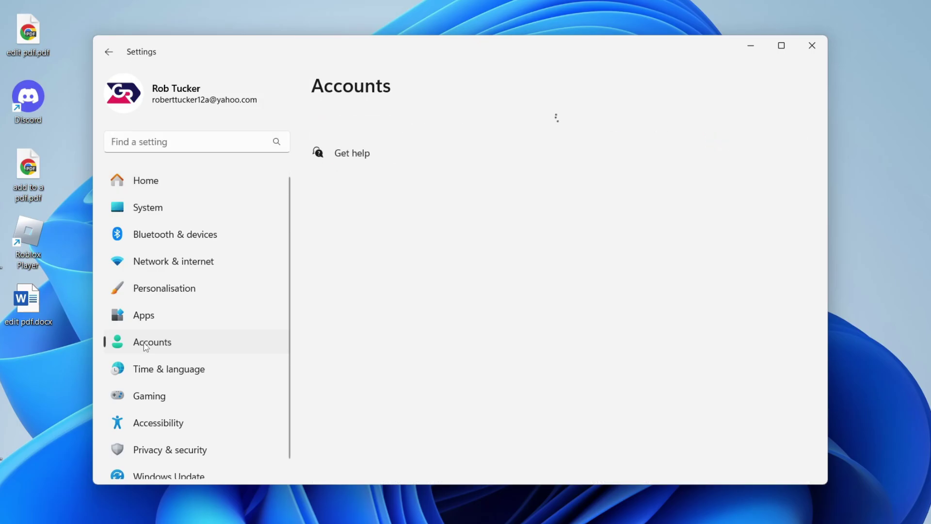
scroll(416, 210, "down", 3)
scroll(416, 210, "down", 3)
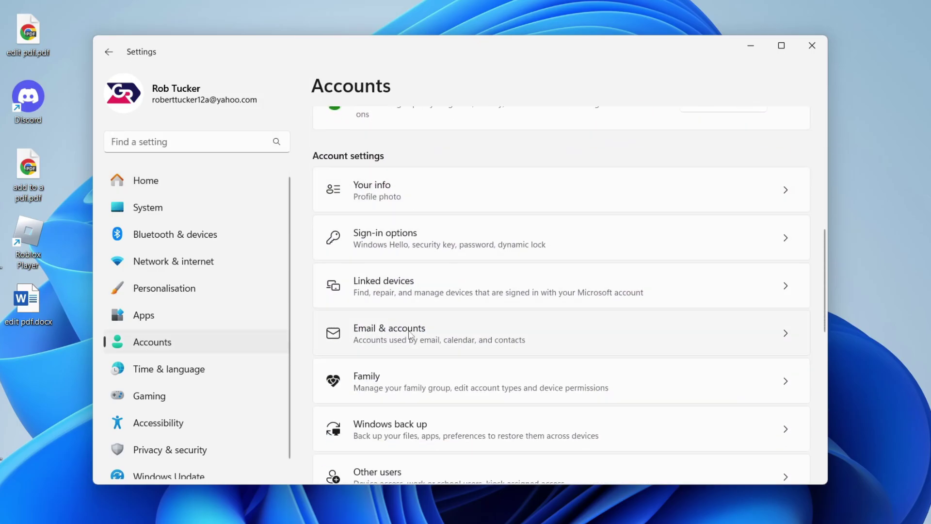
left_click(450, 334)
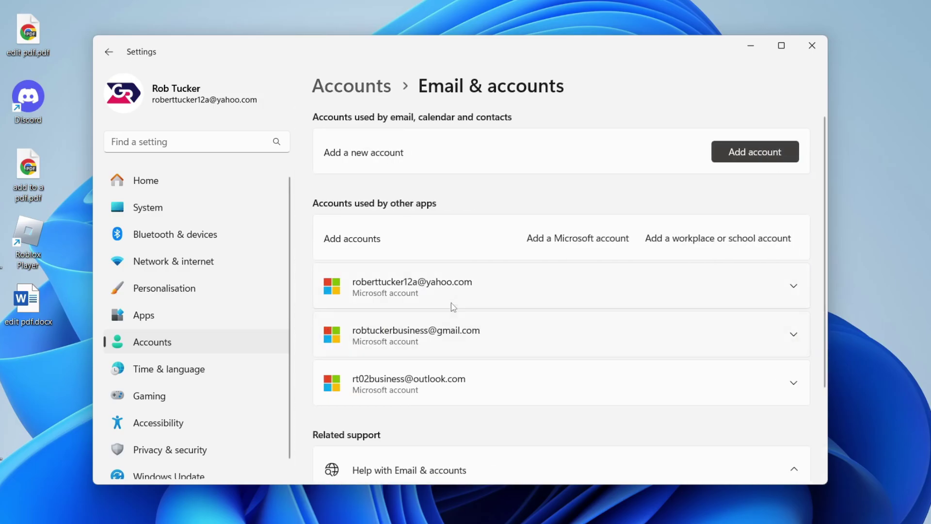
Step: Add a Google account, allow Windows access to it, and finish the setup
left_click(734, 152)
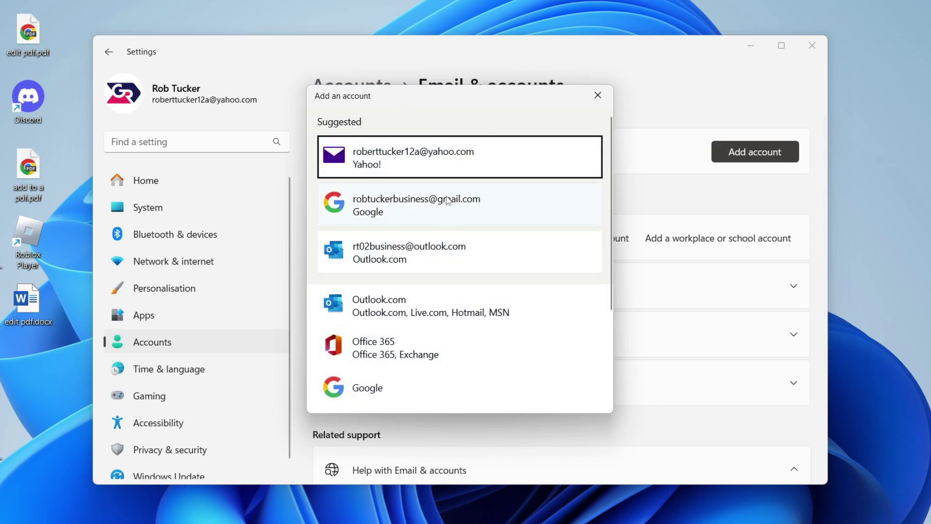
scroll(457, 195, "down", 2)
scroll(456, 195, "down", 1)
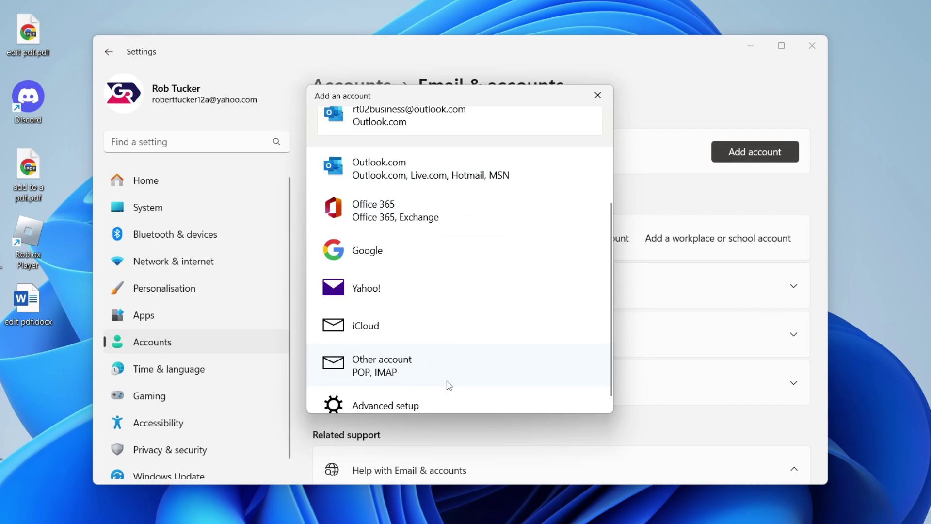
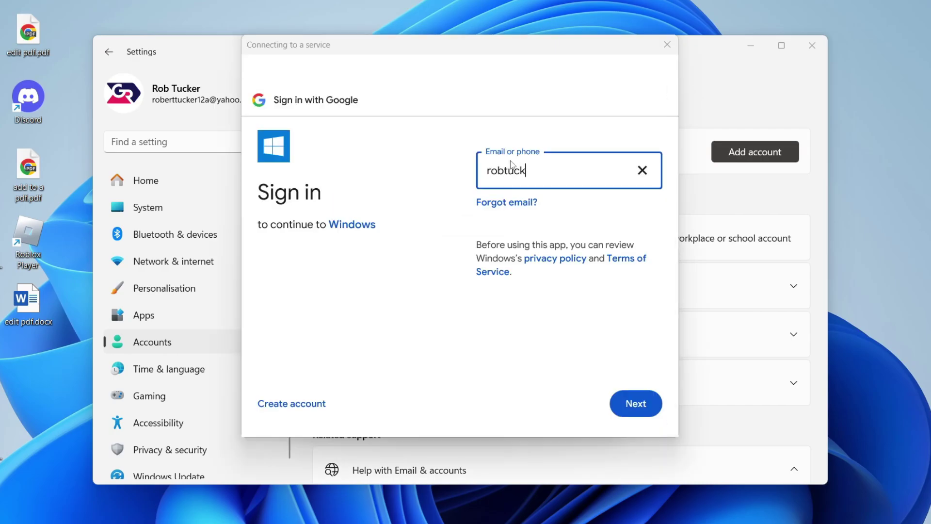
scroll(403, 256, "down", 4)
scroll(401, 255, "down", 1)
scroll(401, 255, "down", 2)
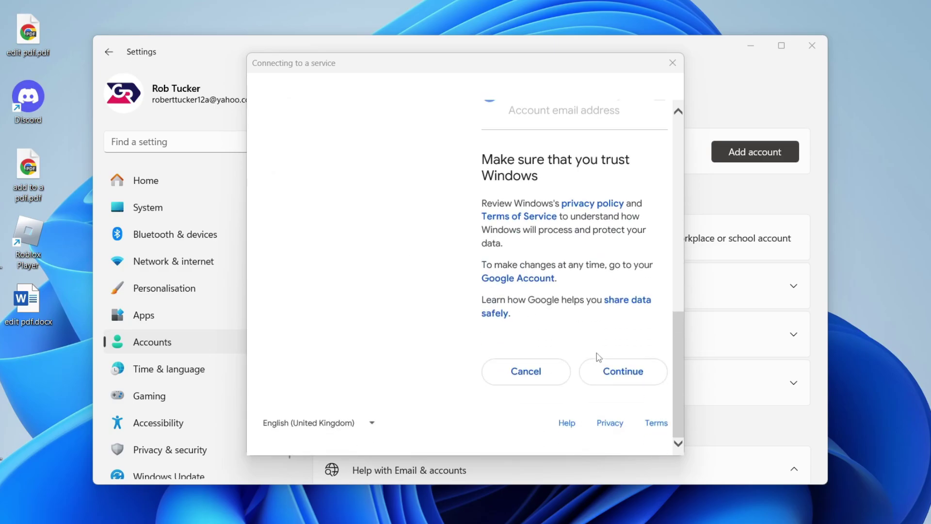
left_click(609, 371)
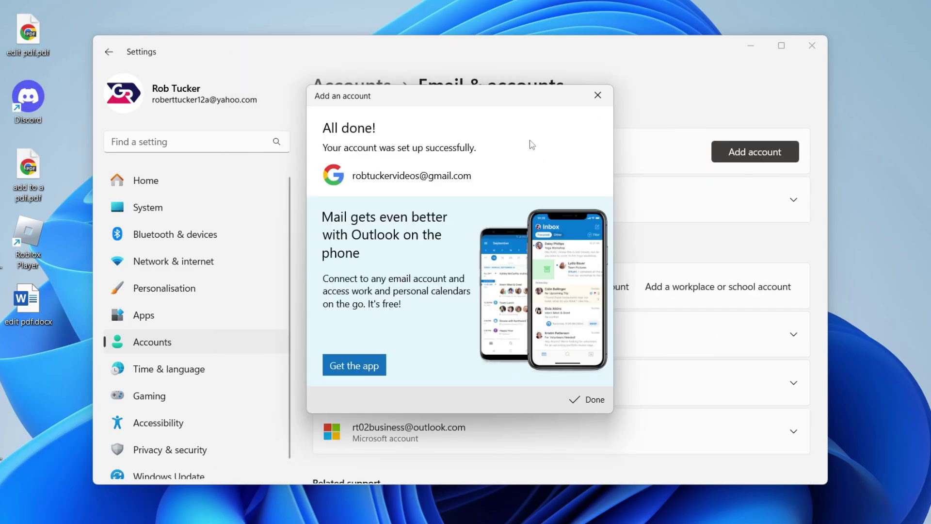
left_click(598, 96)
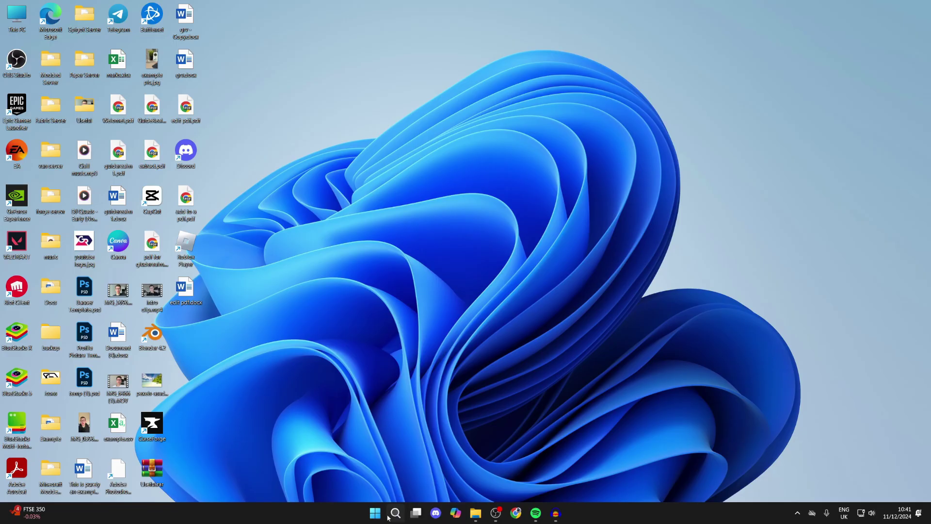
Step: Open Windows search from the taskbar to show recent apps such as Mail
left_click(393, 513)
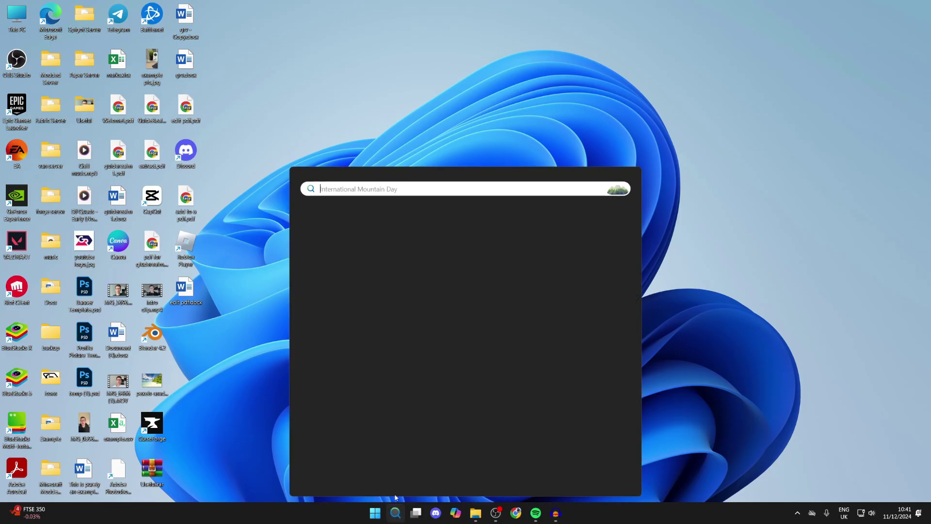